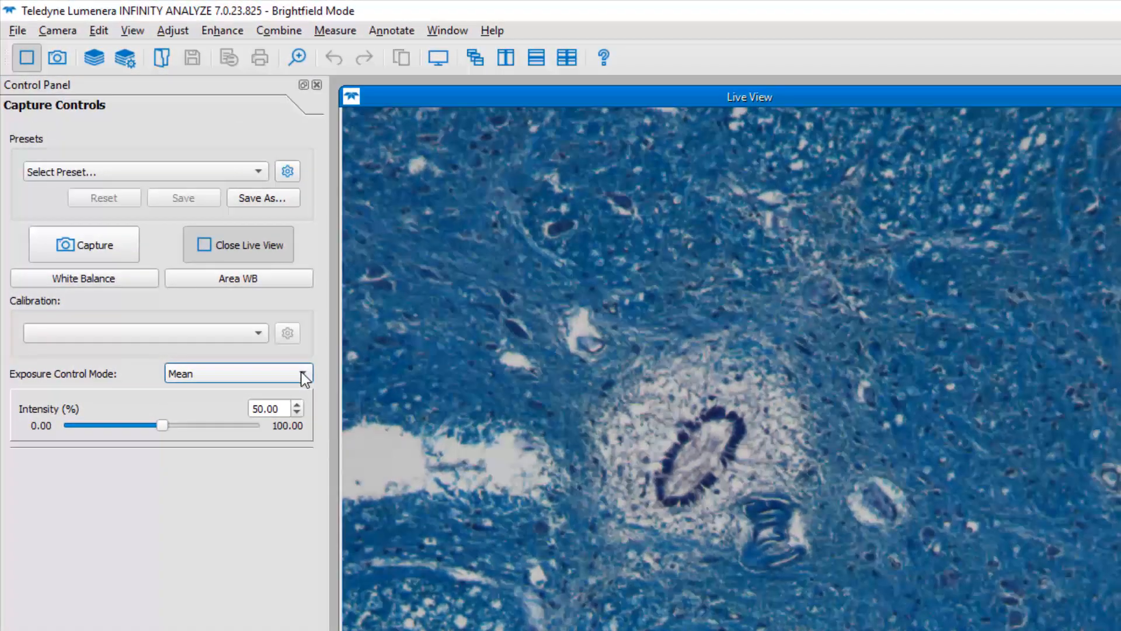
# - Set the exposure control mode to Manual and save the current capture settings as a new preset named Bright 10X
pyautogui.click(303, 375)
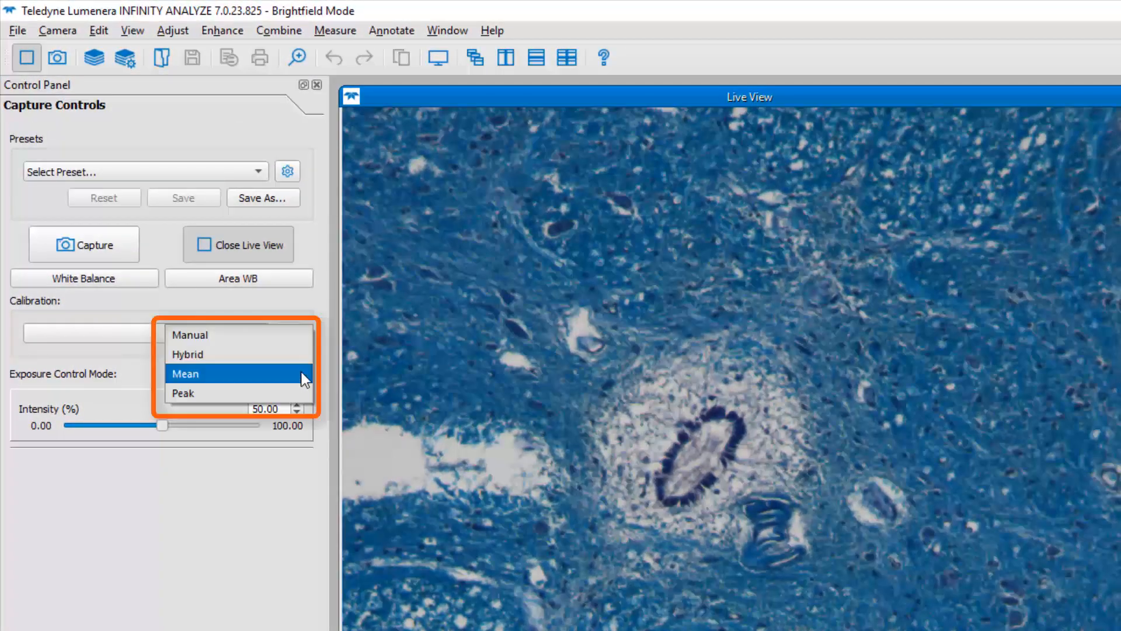
pyautogui.click(226, 341)
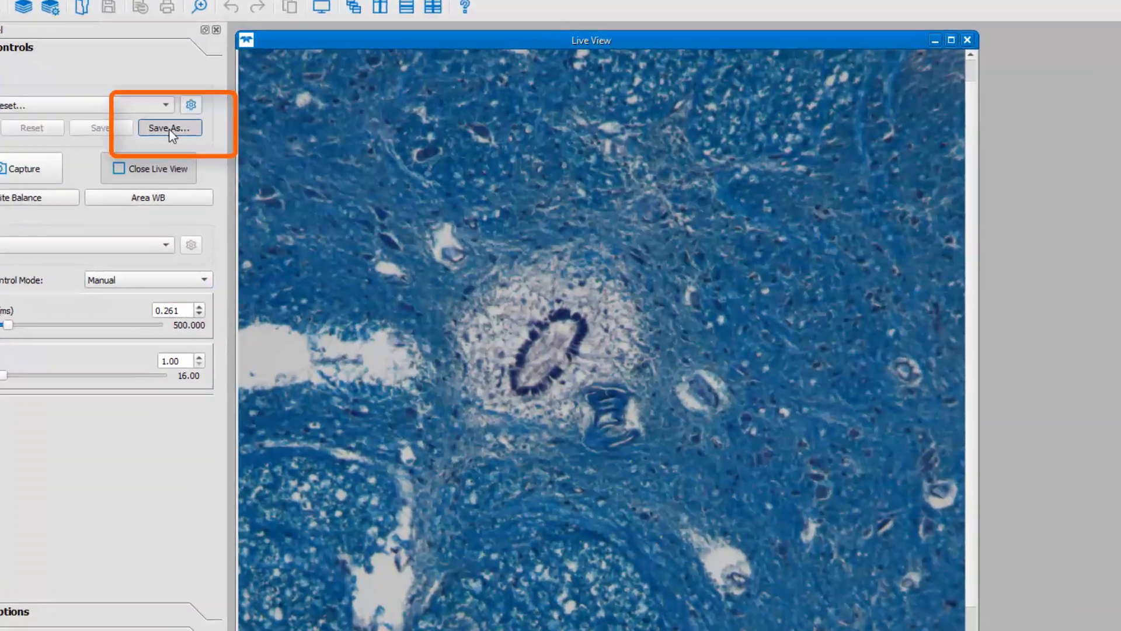
pyautogui.click(202, 152)
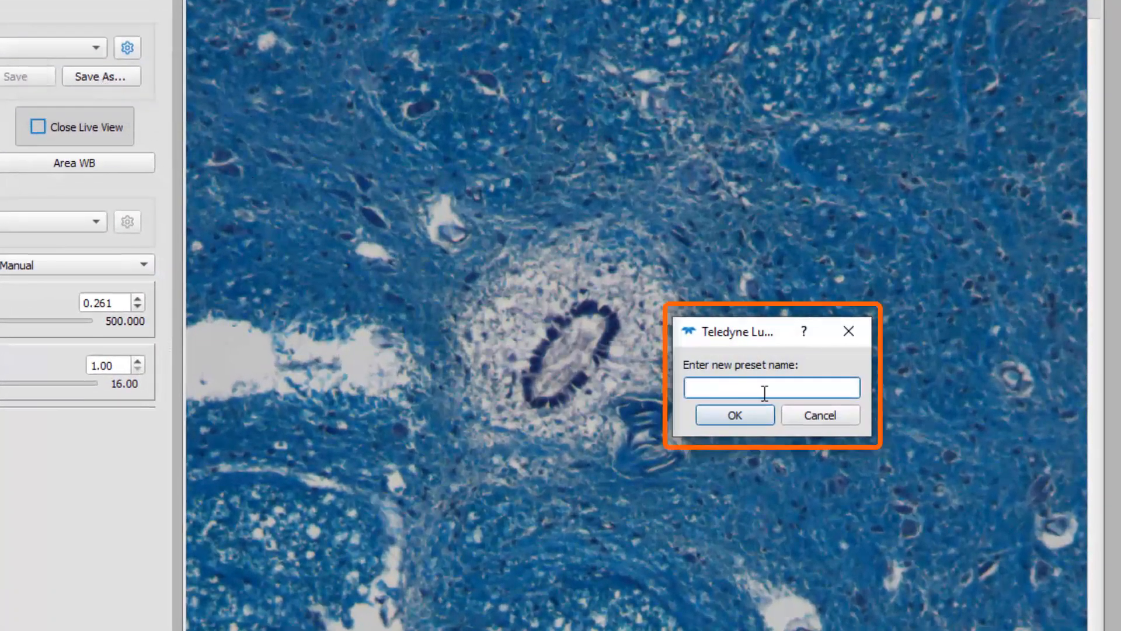
pyautogui.write('Bright 10X')
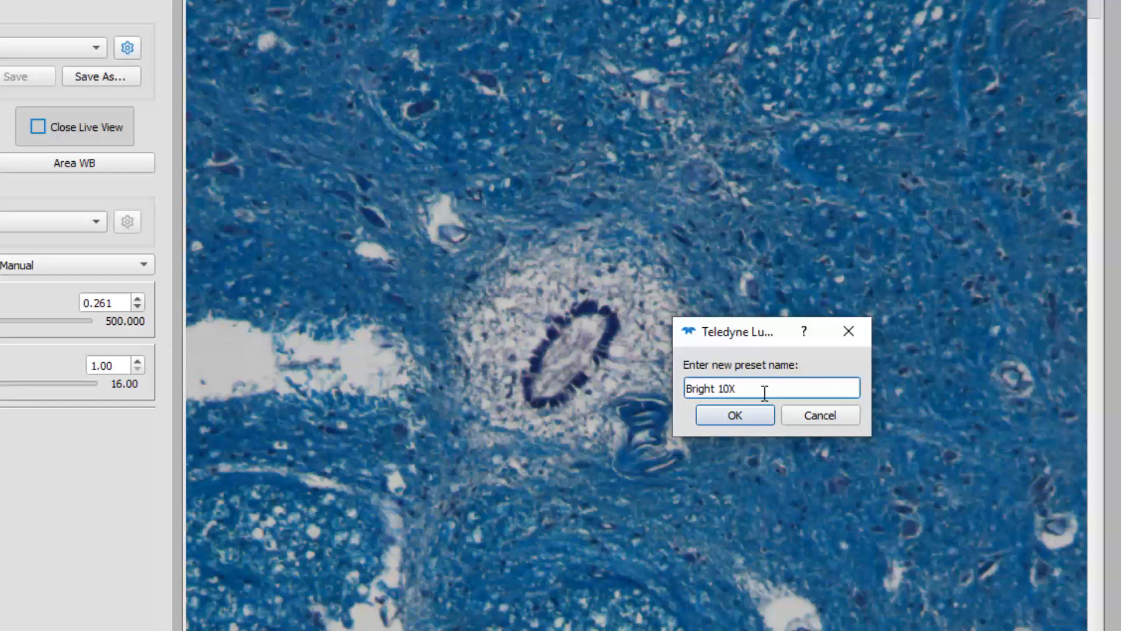
pyautogui.press('Return')
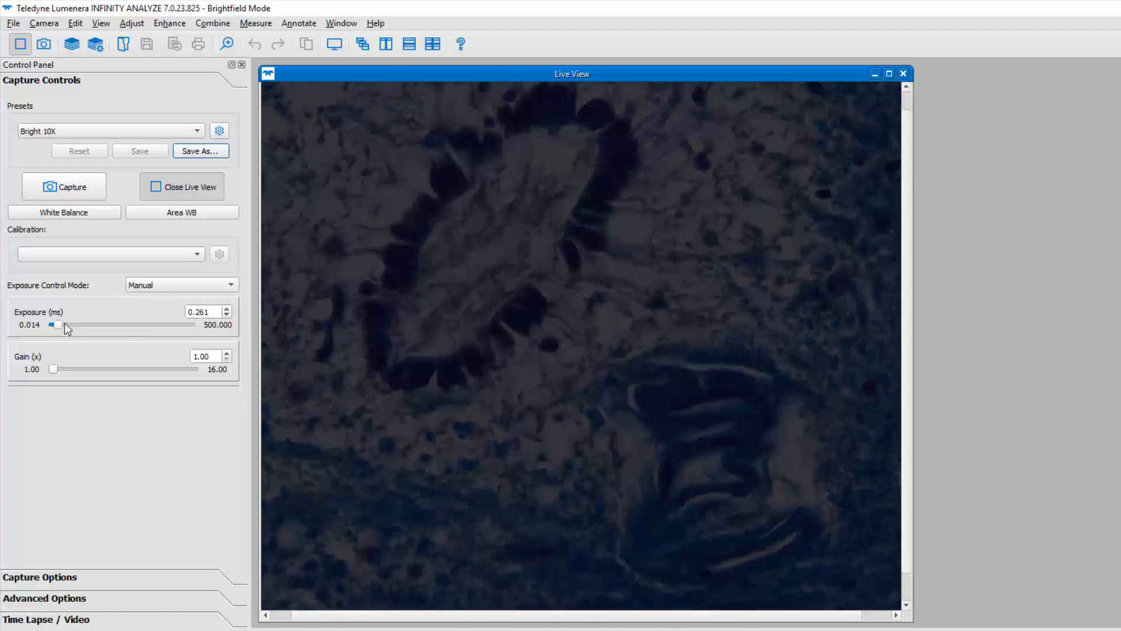
# - Raise the exposure to 1.987 ms and save the settings as a new preset named Bright 40X
pyautogui.moveTo(64, 323); pyautogui.dragTo(78, 327)
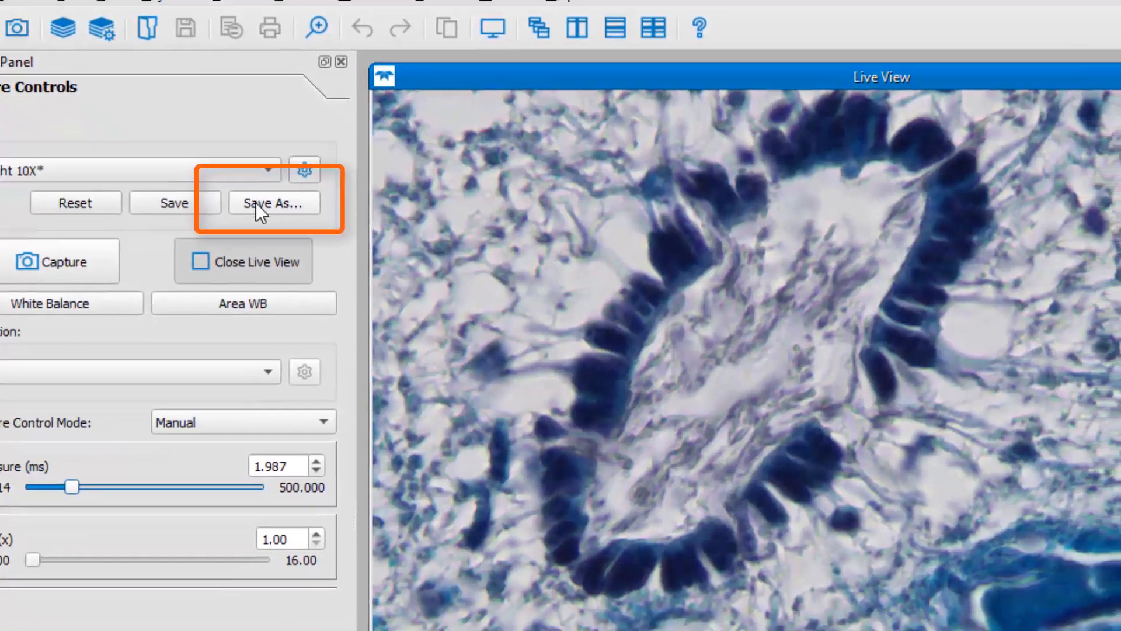
pyautogui.click(311, 245)
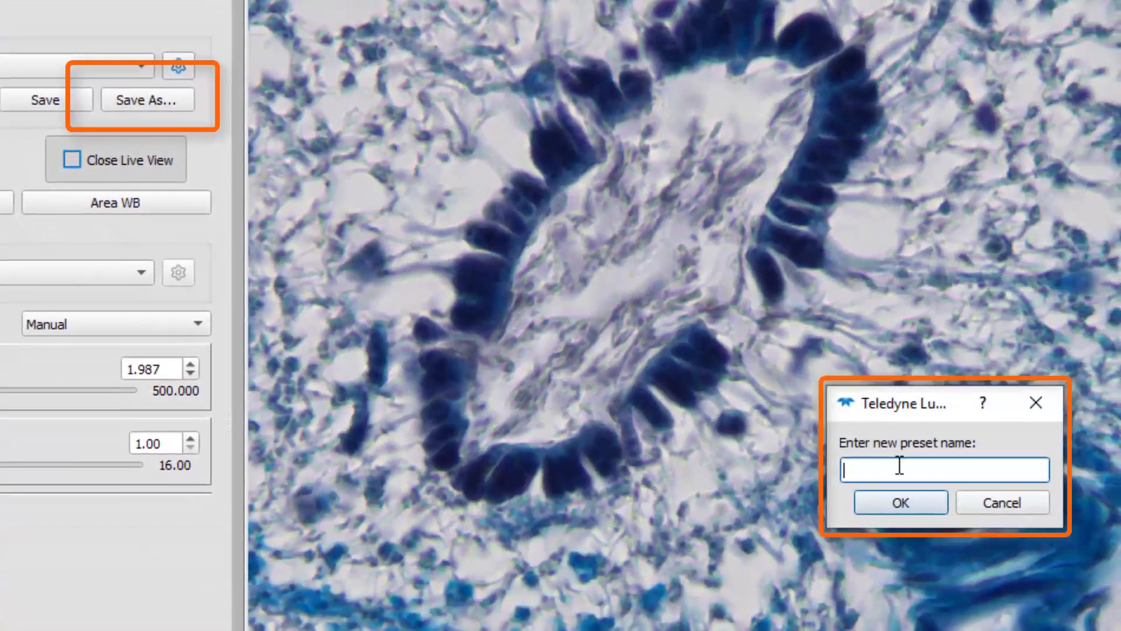
pyautogui.write('Bright')
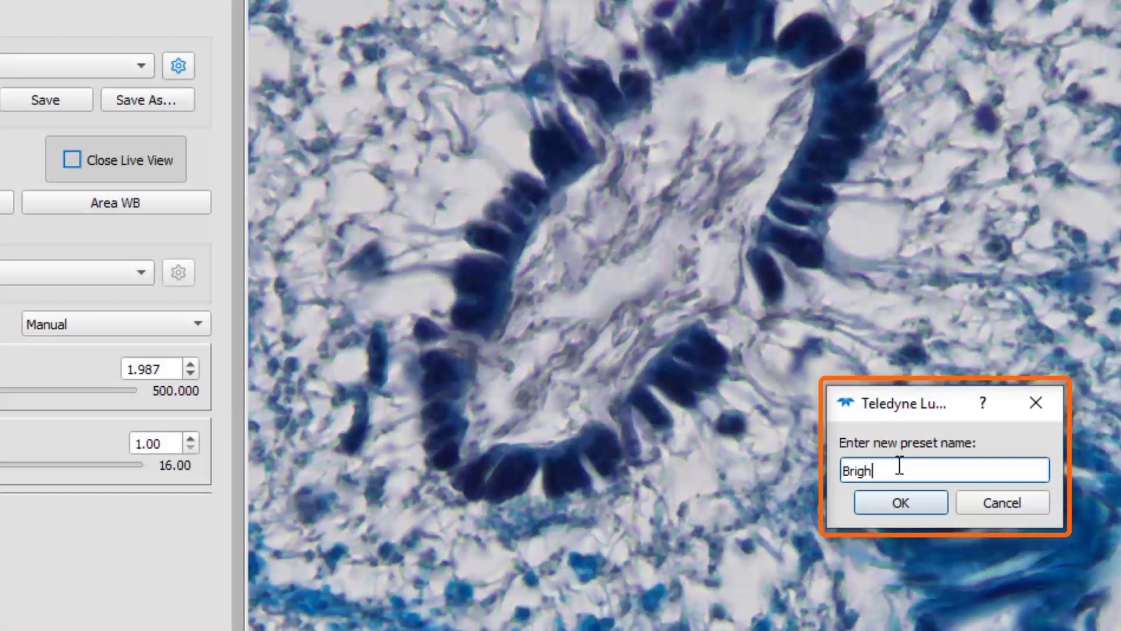
pyautogui.write(' 40x')
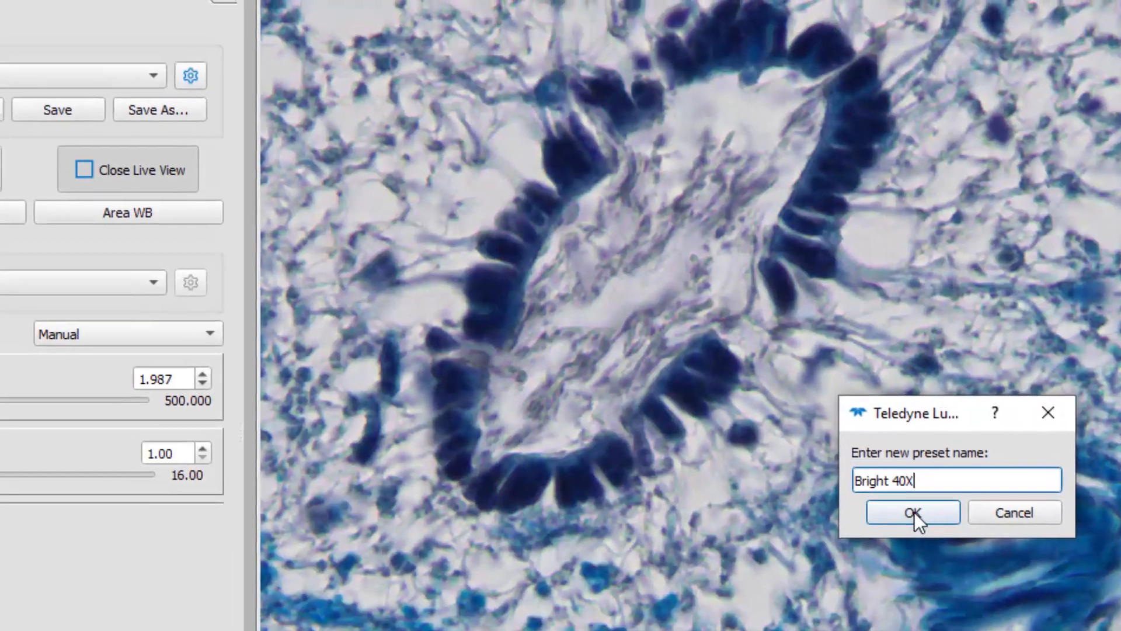
pyautogui.click(911, 504)
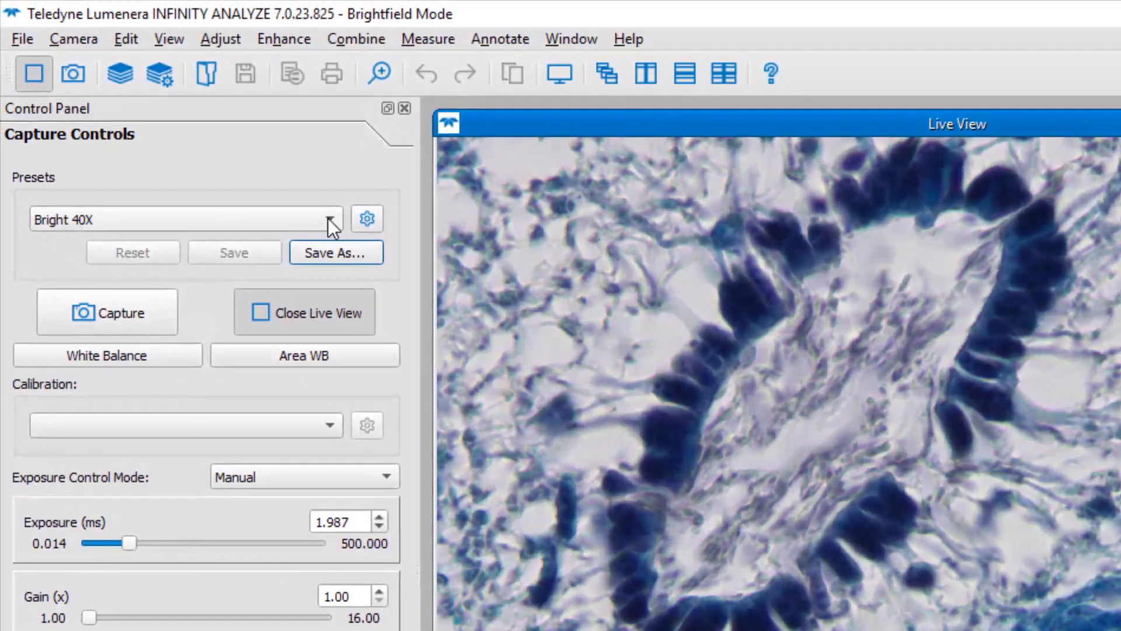
# - Switch the preset to (None) and lower the exposure to 1.547 ms
pyautogui.click(280, 177)
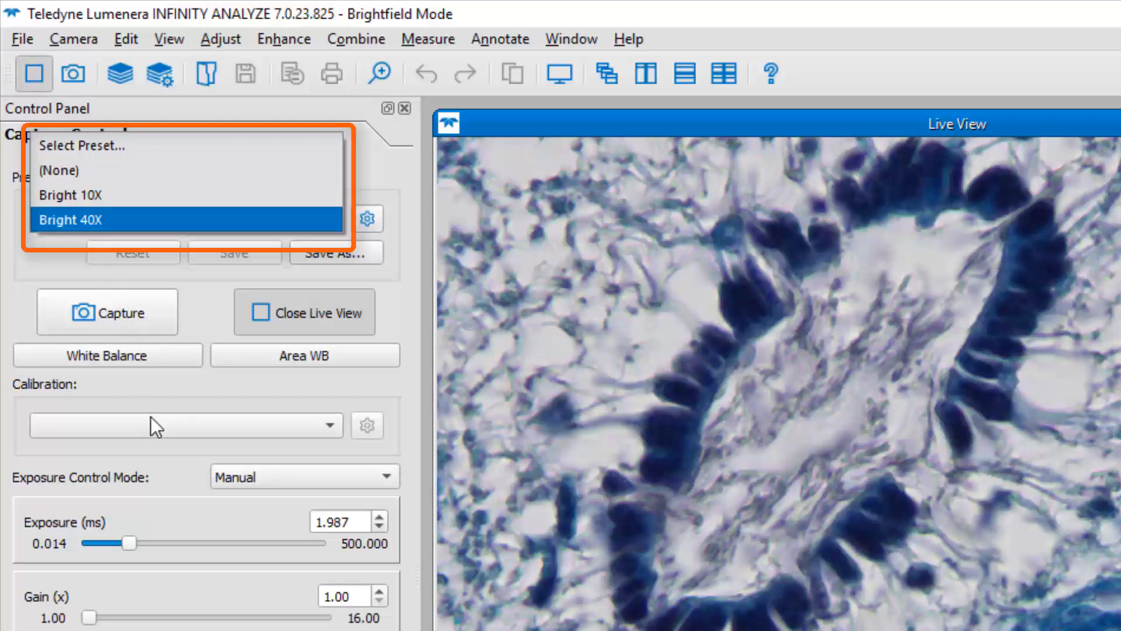
pyautogui.click(70, 170)
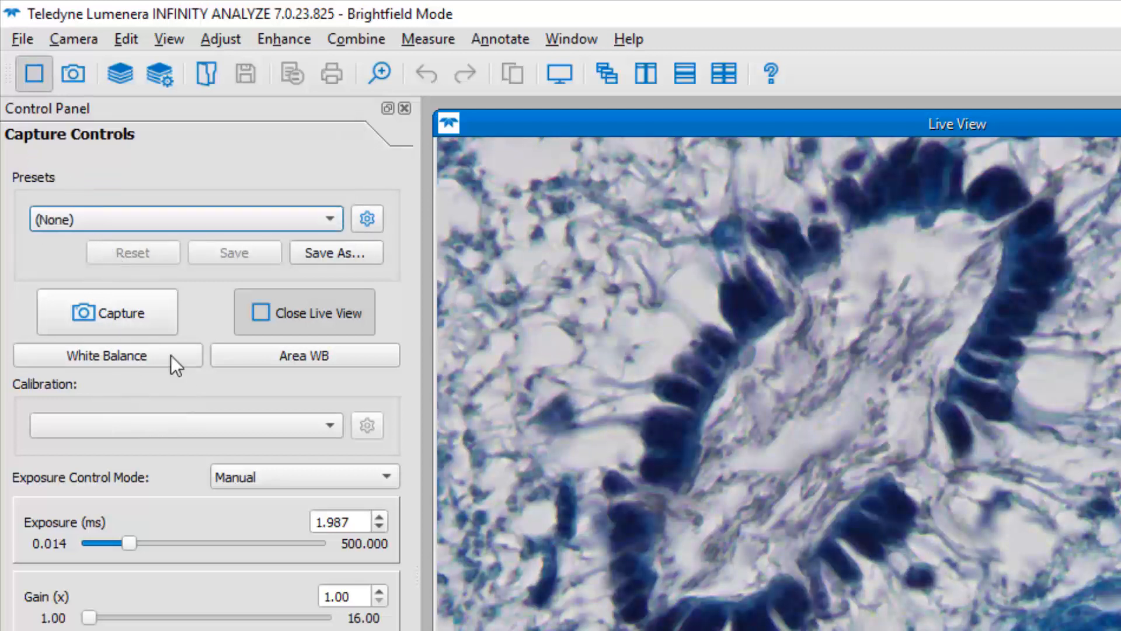
pyautogui.moveTo(132, 545)
pyautogui.mouseDown()
pyautogui.moveTo(141, 545)
pyautogui.moveTo(125, 545)
pyautogui.mouseUp()
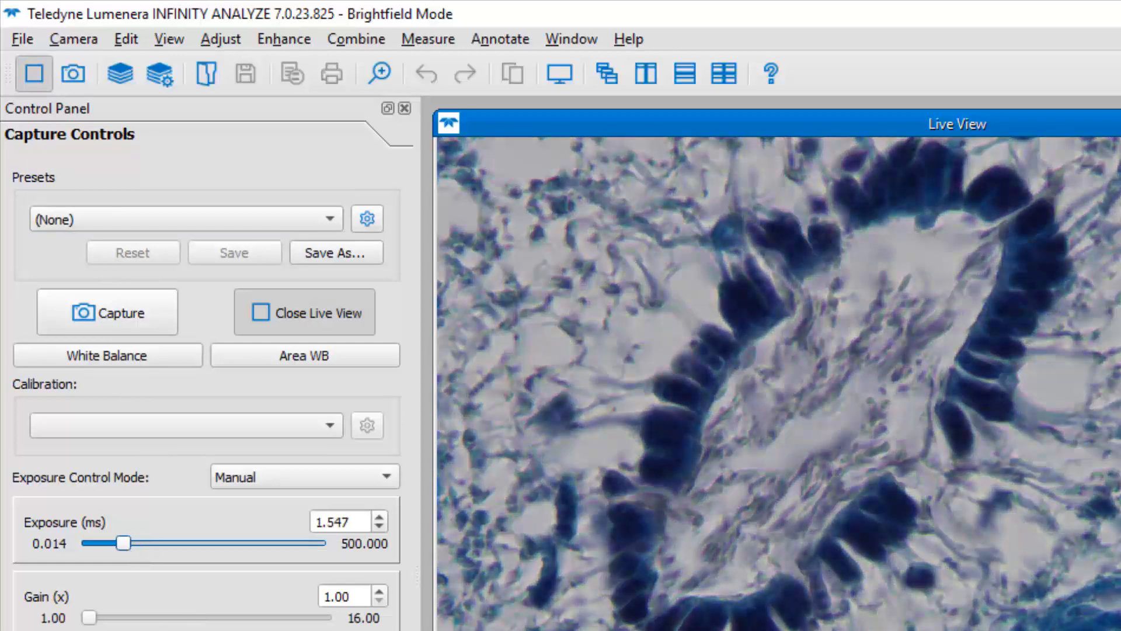
# - Load the Bright 40X preset and try a slightly lower exposure, resetting the preset to its saved settings
pyautogui.click(331, 220)
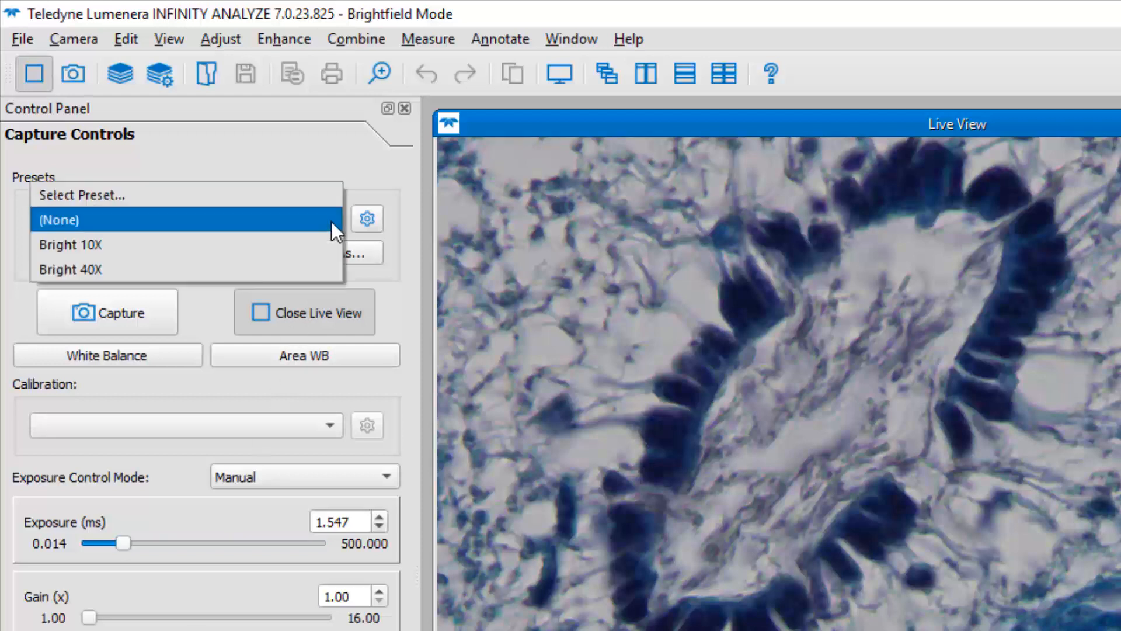
pyautogui.click(154, 264)
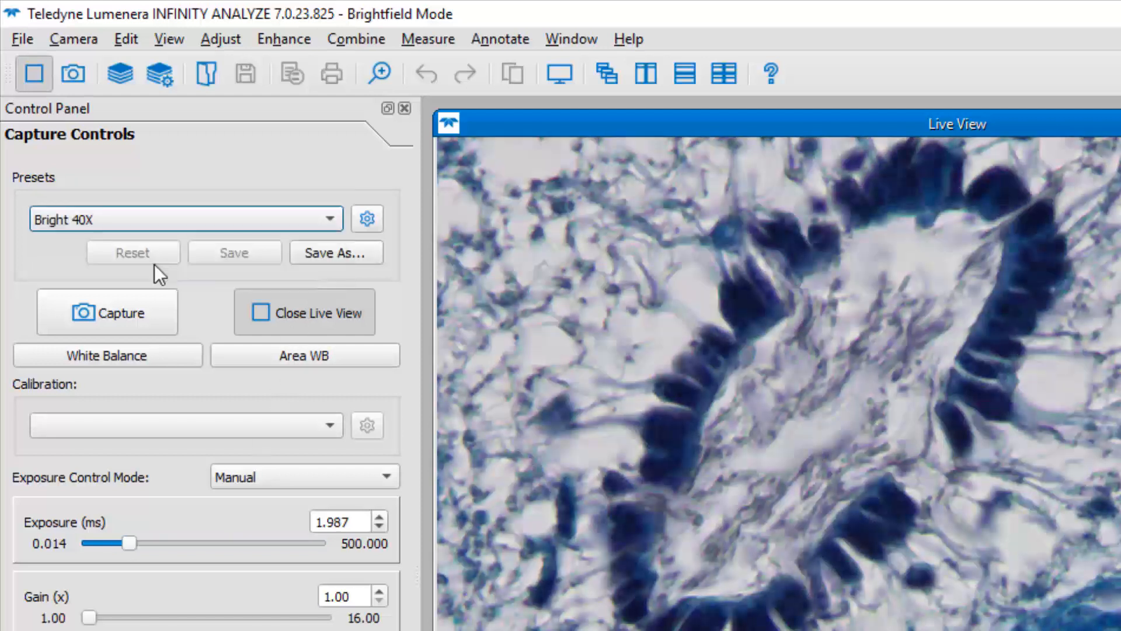
pyautogui.moveTo(132, 544); pyautogui.dragTo(122, 547)
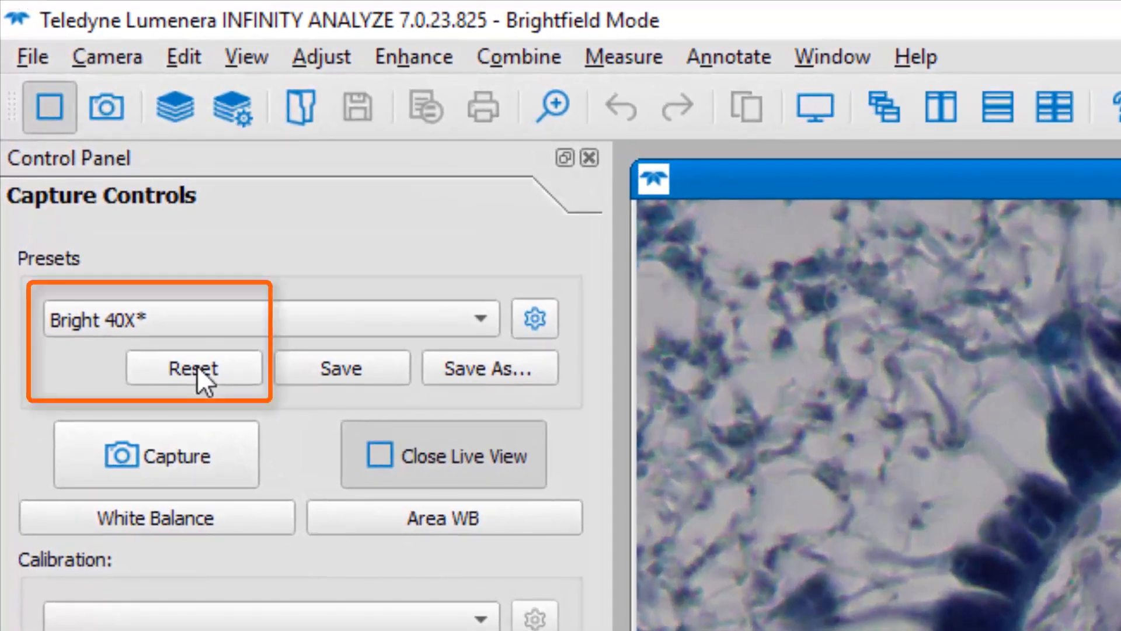
pyautogui.click(197, 365)
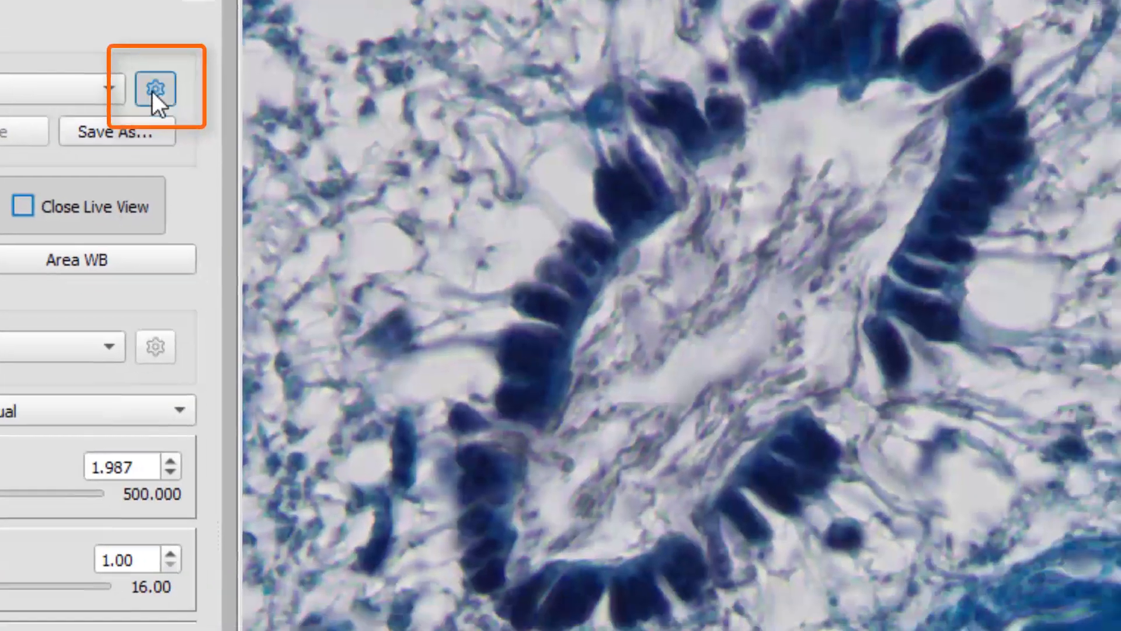
# - In the preset manager, enable quick buttons for Bright 10X and Bright 40X and label them B10X and B40X
pyautogui.click(404, 240)
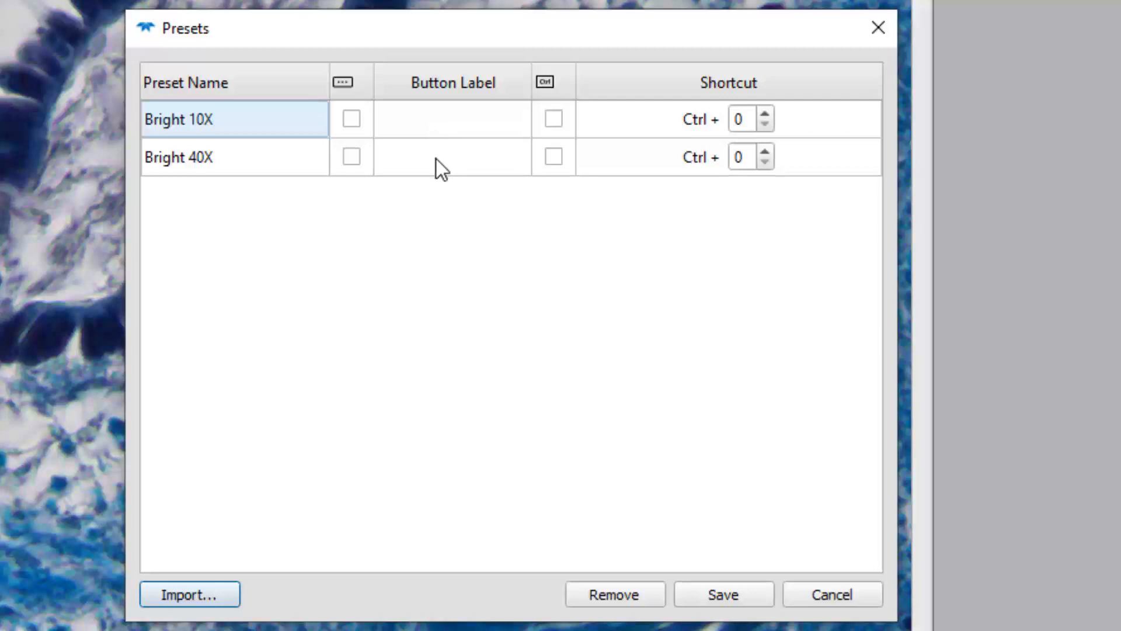
pyautogui.click(351, 119)
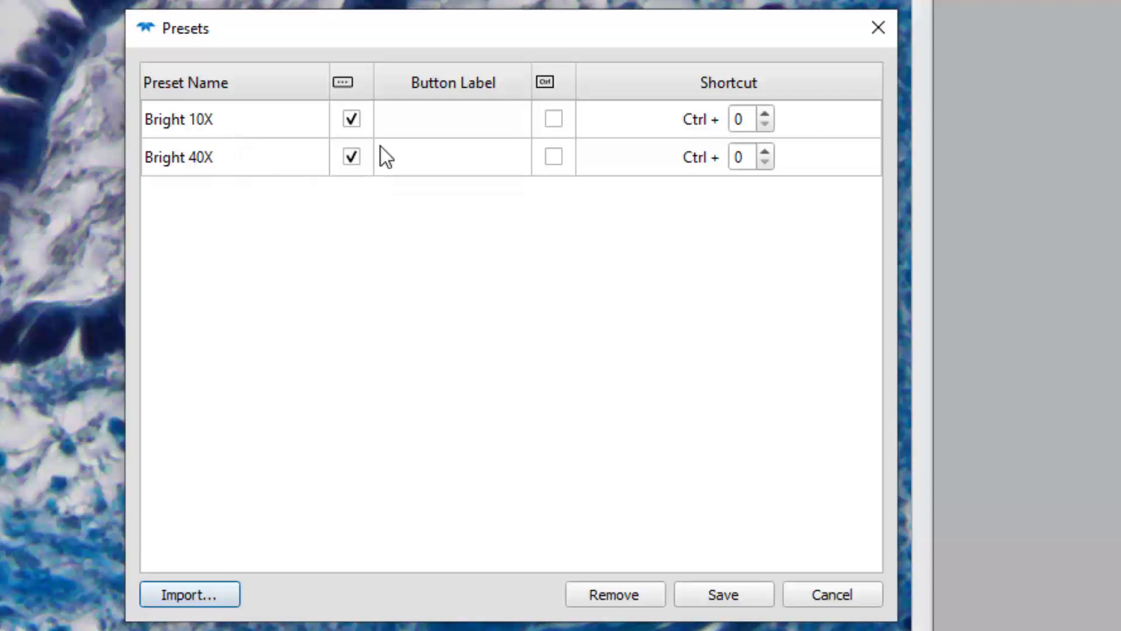
pyautogui.click(423, 121)
pyautogui.click(422, 121)
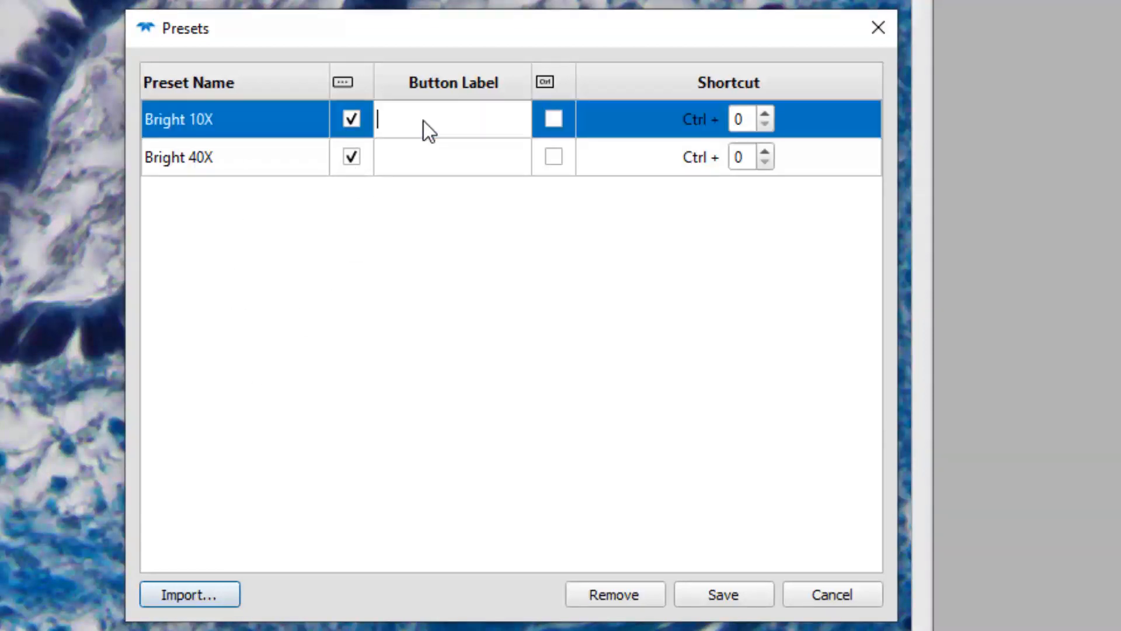
pyautogui.write('B10X')
pyautogui.click(408, 164)
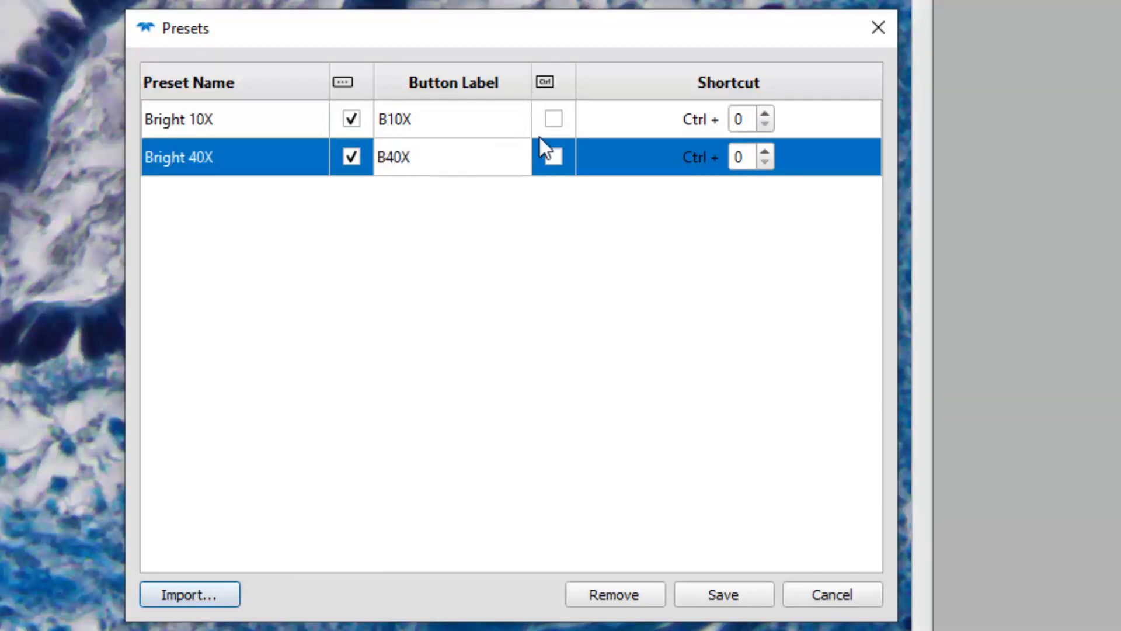
# - Enable keyboard shortcuts Ctrl+1 for Bright 10X and Ctrl+2 for Bright 40X and save the preset configuration
pyautogui.click(555, 119)
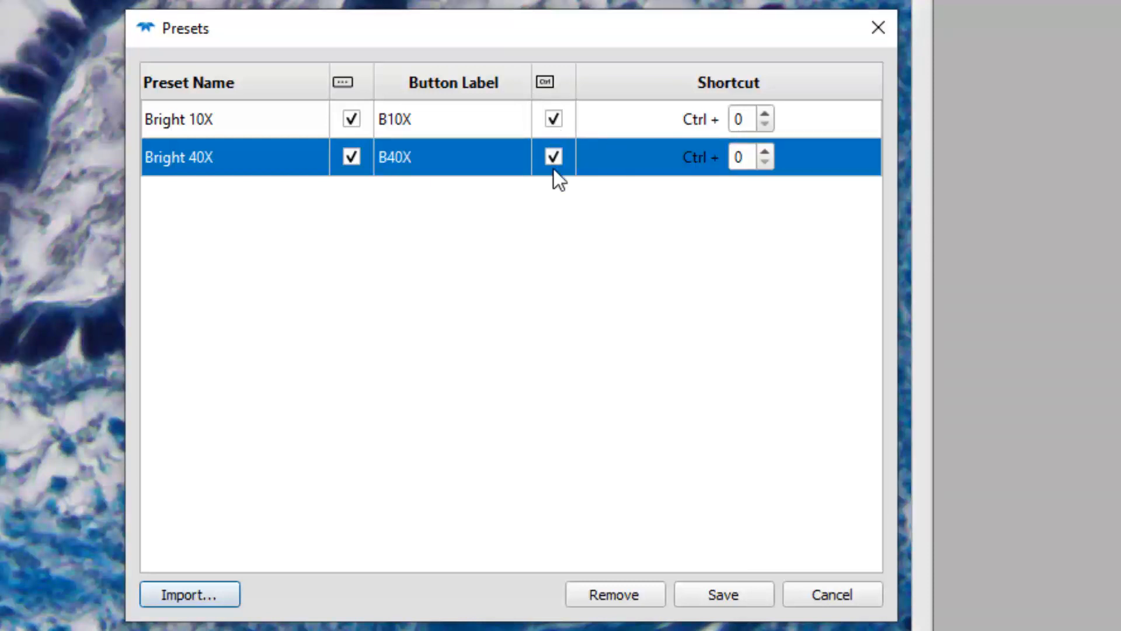
pyautogui.click(766, 114)
pyautogui.click(764, 152)
pyautogui.click(763, 152)
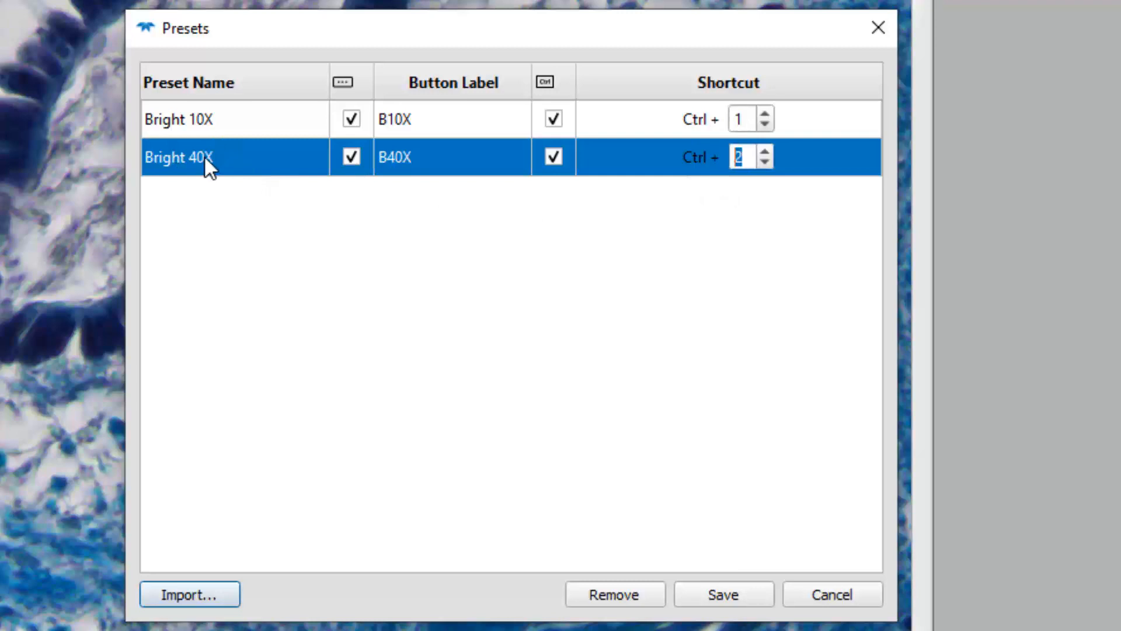
pyautogui.click(717, 598)
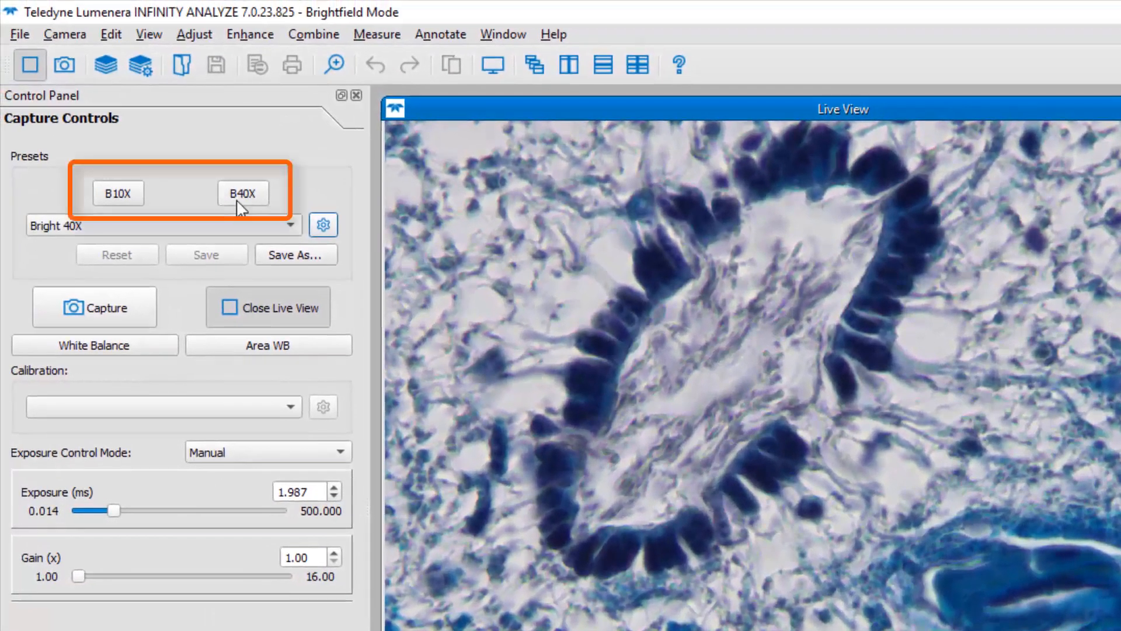
# - Test the quick preset switching by loading Bright 10X and returning to Bright 40X
pyautogui.click(293, 225)
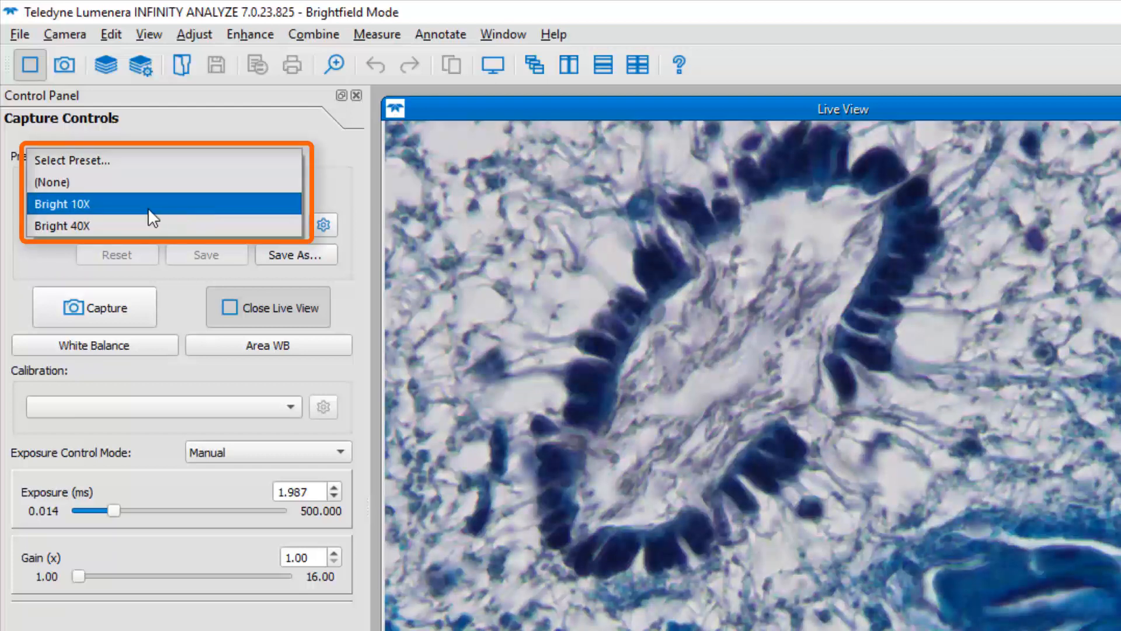
pyautogui.click(285, 225)
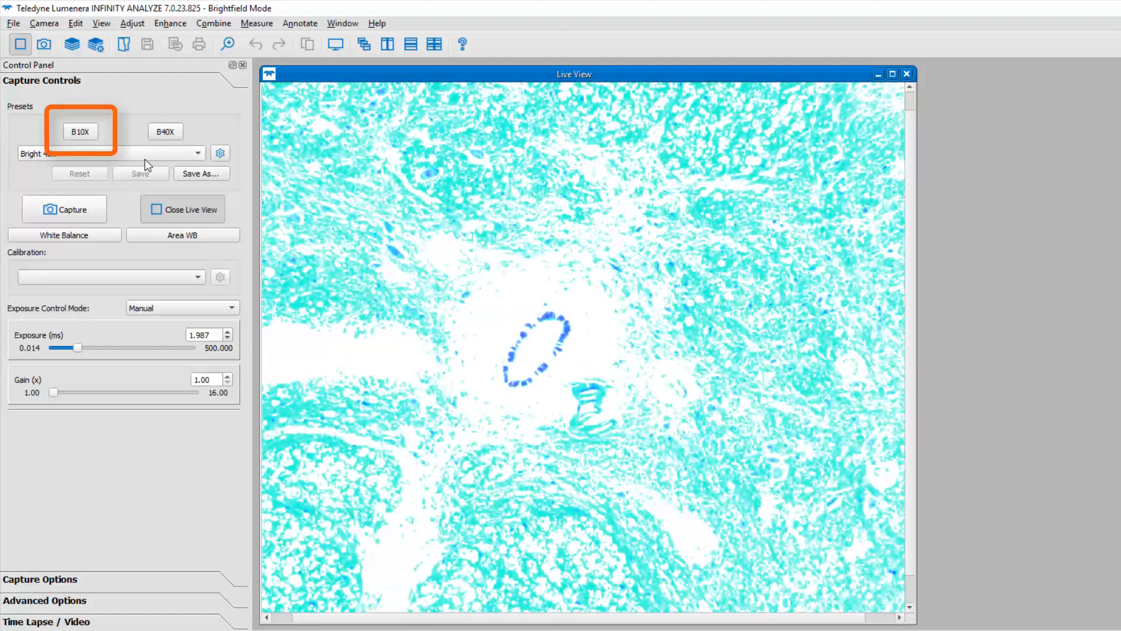
pyautogui.click(88, 134)
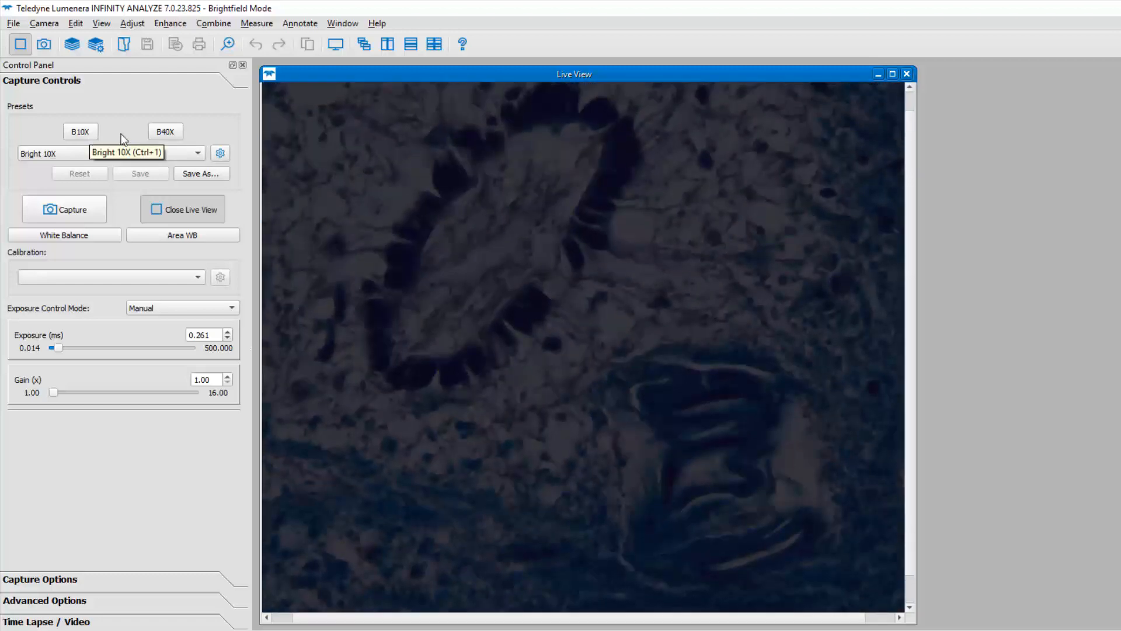
pyautogui.click(160, 132)
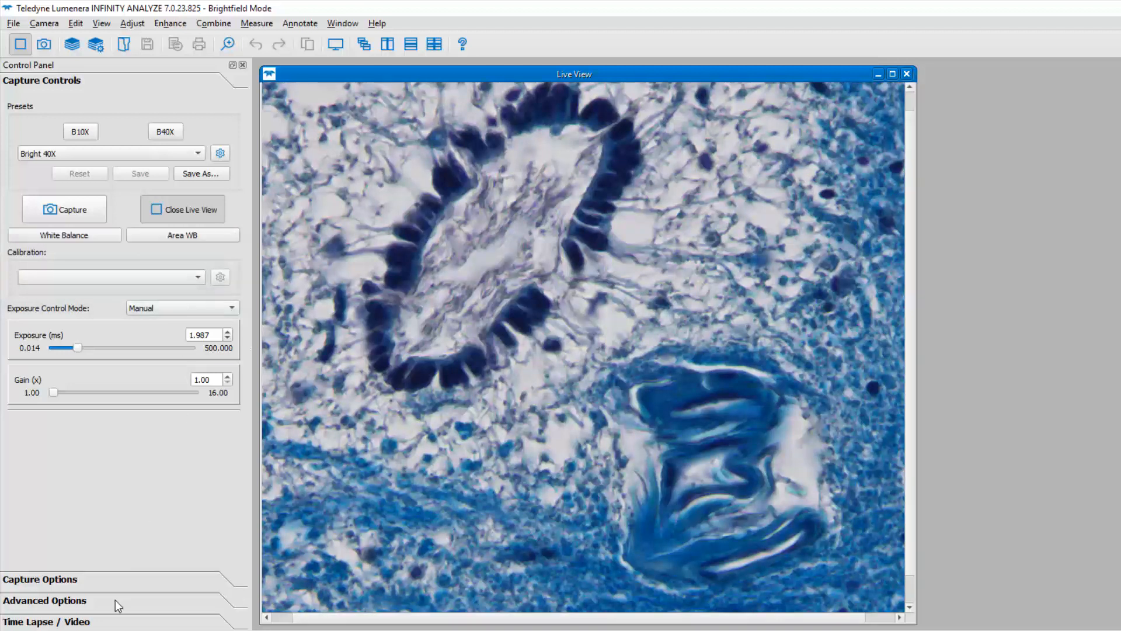
# - Open the capture options containing the flatfield correction and file saving settings
pyautogui.click(69, 589)
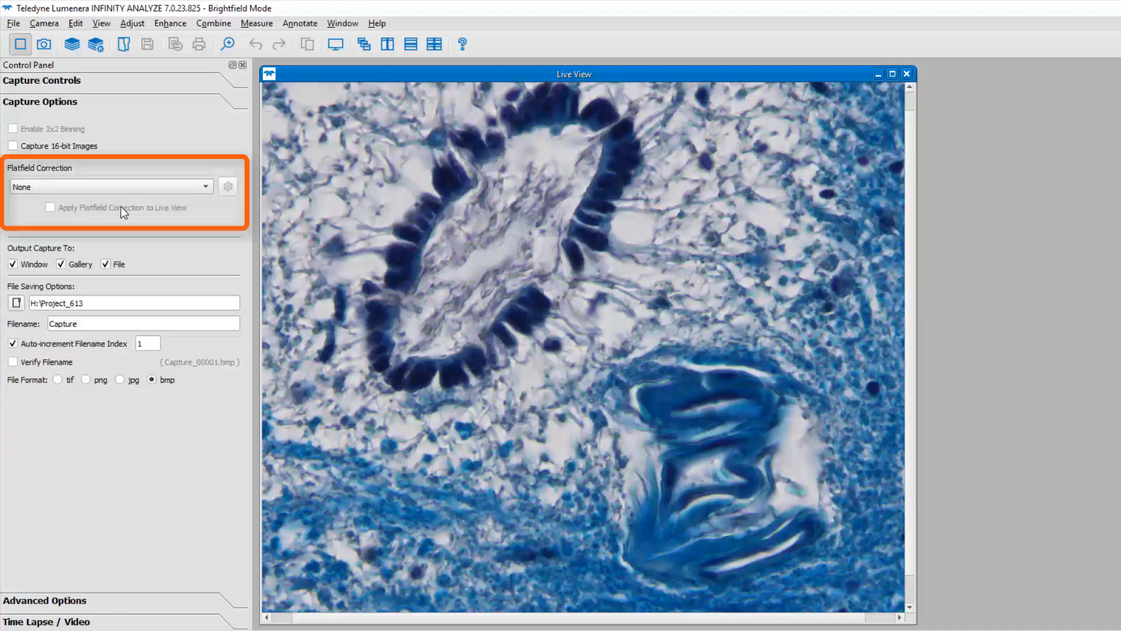